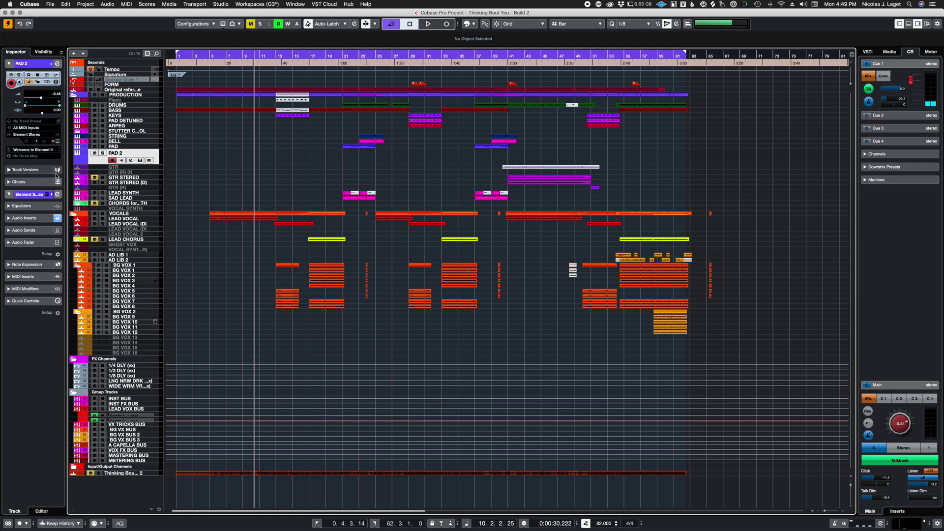
Drag the lower edge of the empty PAD 2 instrument track down to make it taller
left_click_drag(95, 164, 101, 171)
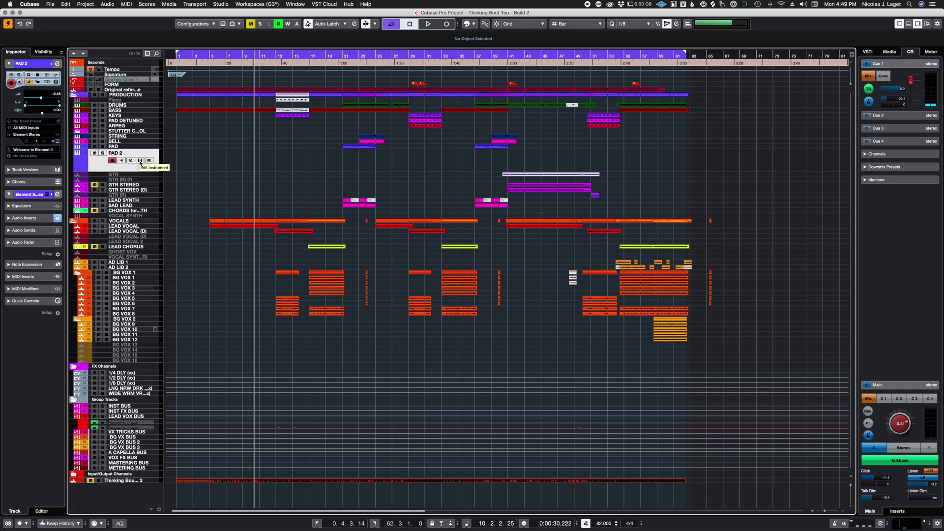
Disable PAD 2 from its context menu and shrink it back to standard height
right_click(103, 165)
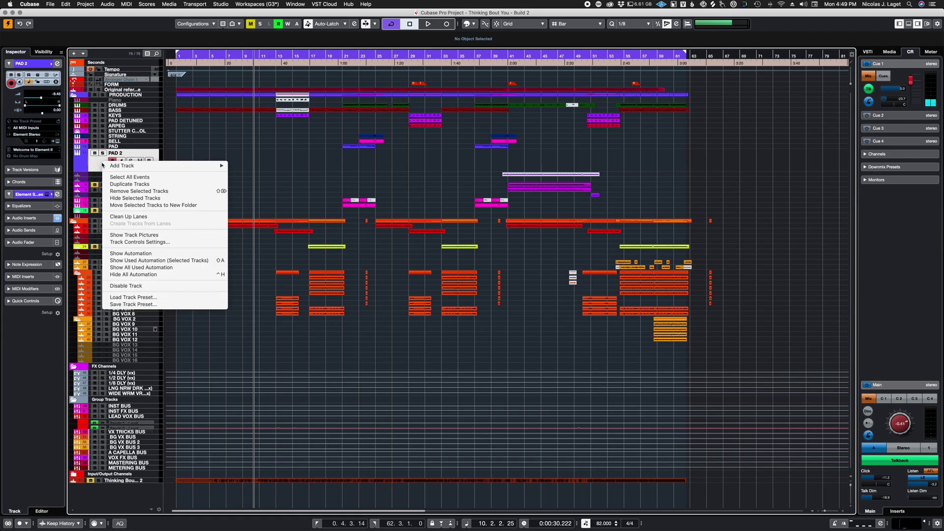
left_click(142, 286)
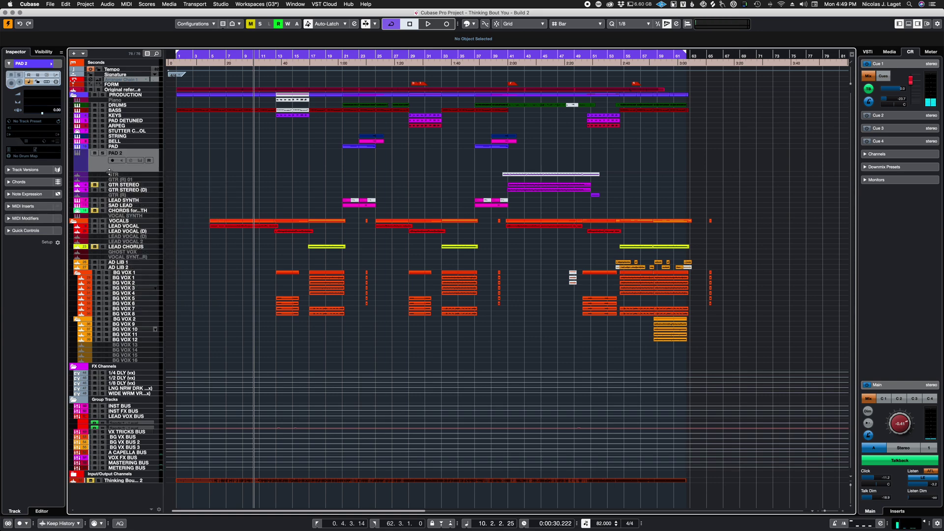
left_click_drag(111, 171, 116, 156)
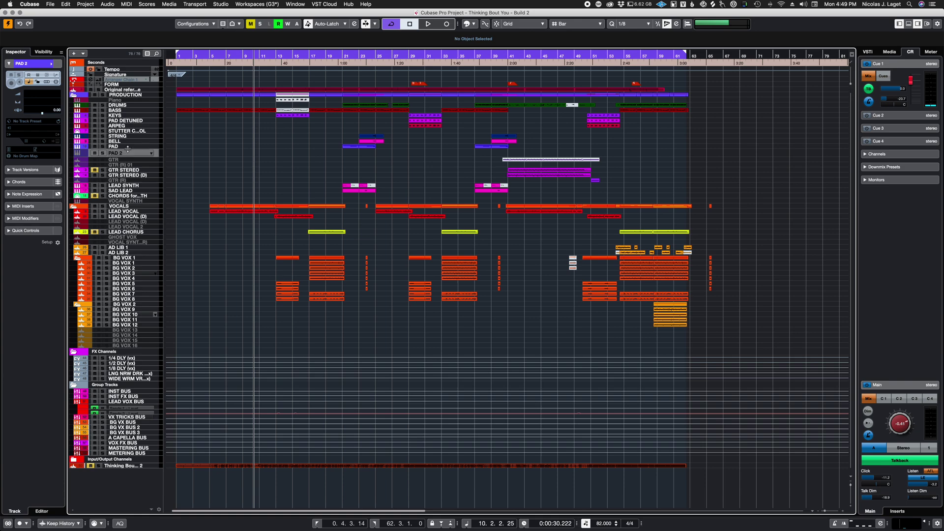
left_click_drag(141, 154, 142, 152)
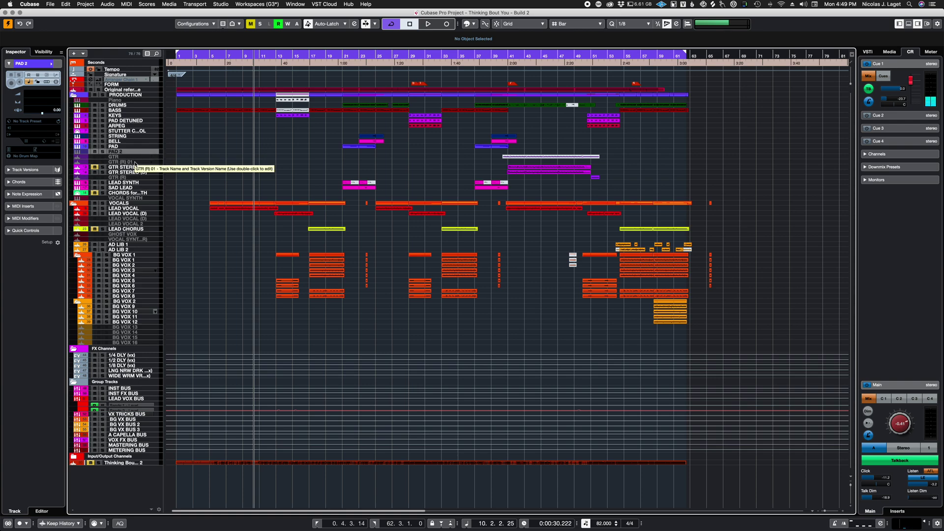
Open File > Export > Audio Mixdown and select Export Multiple Channels
left_click(53, 4)
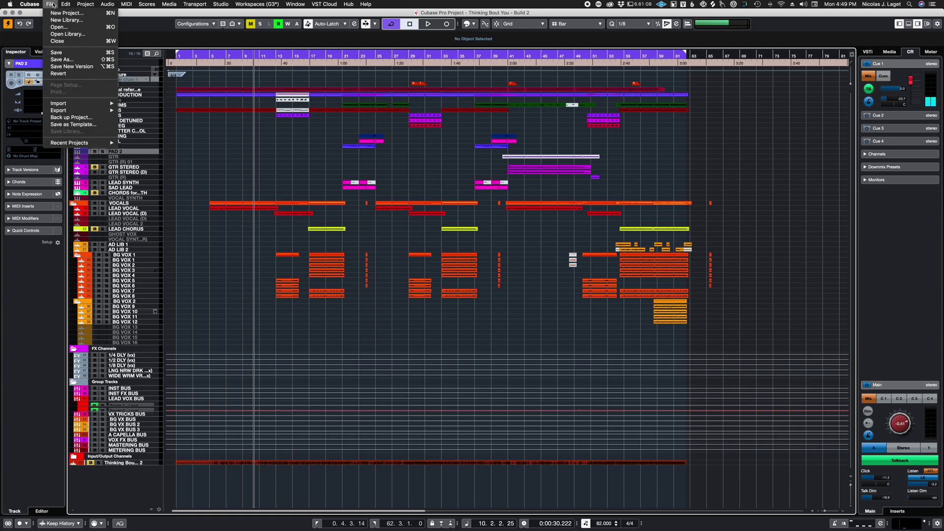
mouse_move(68, 110)
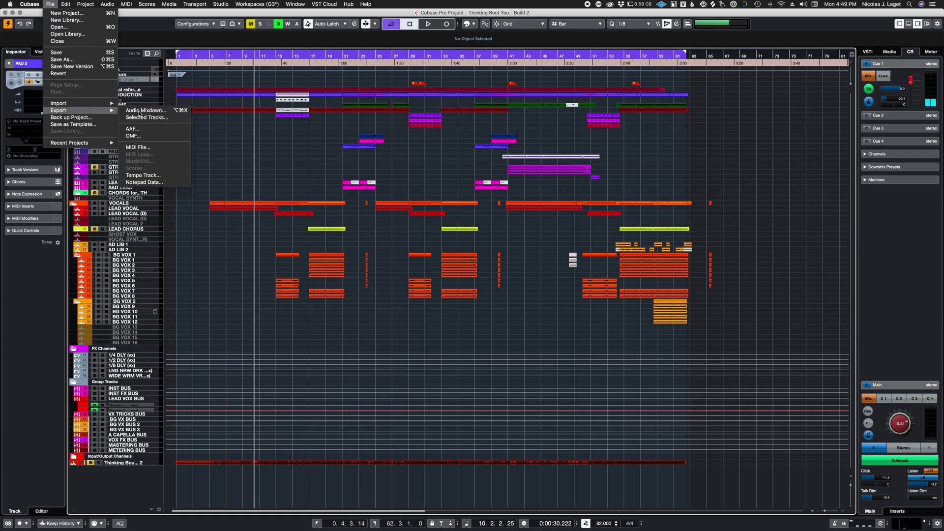
left_click(140, 114)
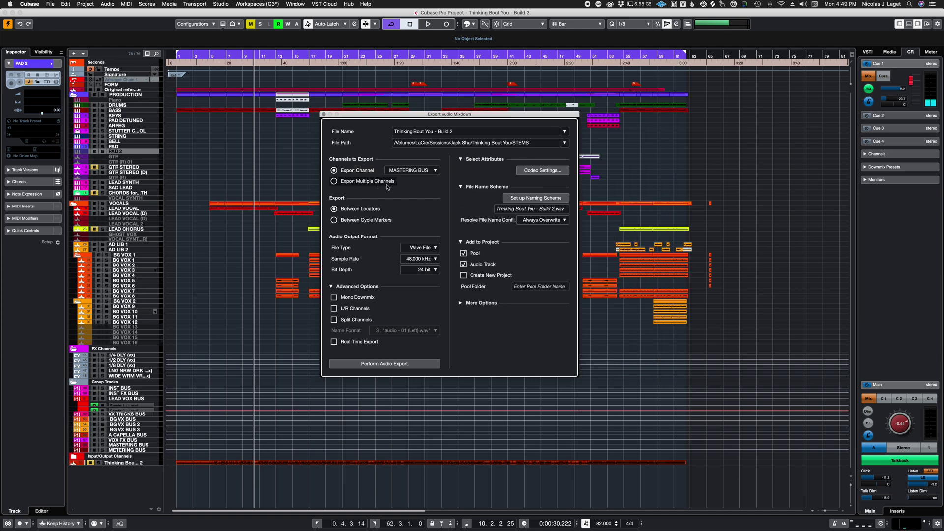
left_click(335, 181)
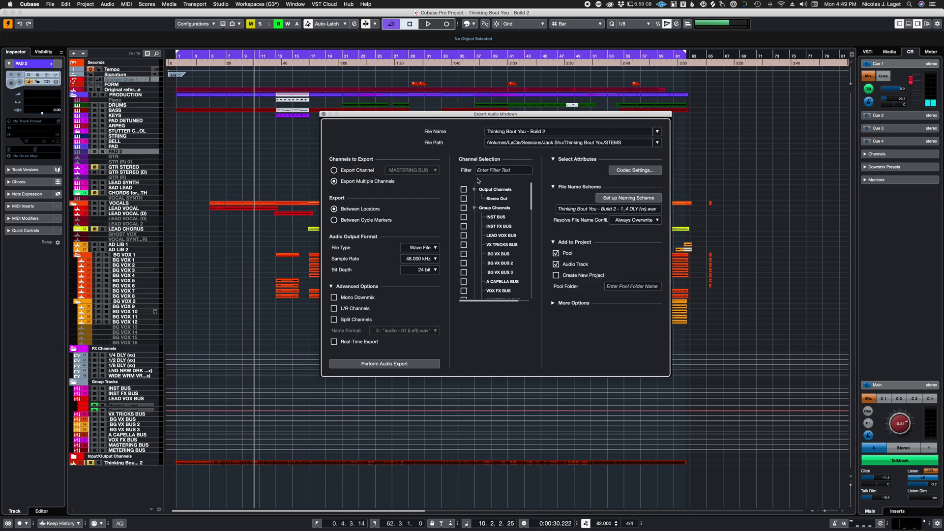
left_click_drag(531, 194, 531, 198)
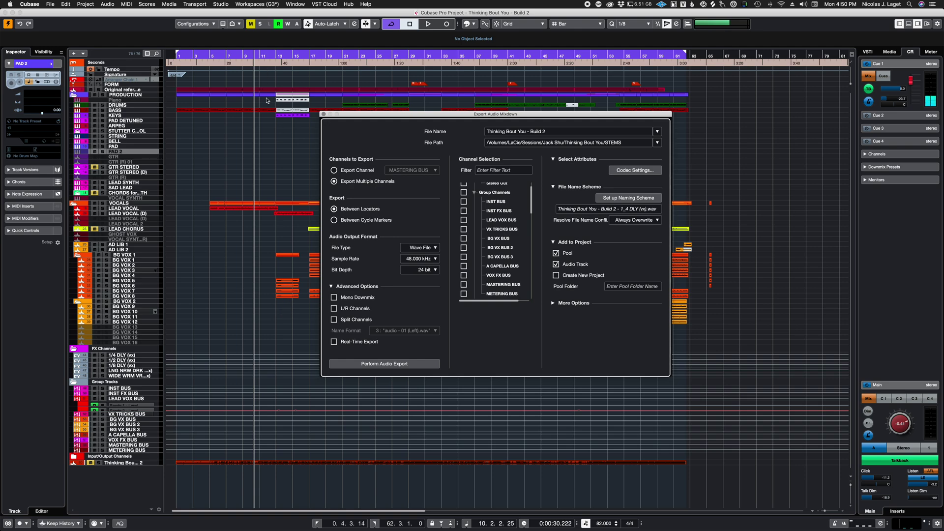
left_click_drag(441, 113, 427, 111)
left_click_drag(516, 199, 516, 194)
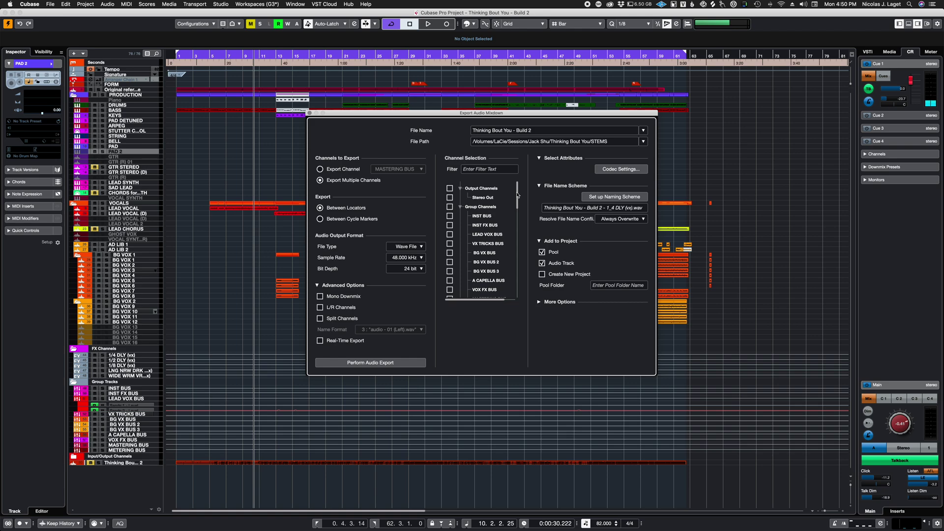
left_click(516, 195)
left_click(516, 198)
left_click_drag(517, 198, 512, 206)
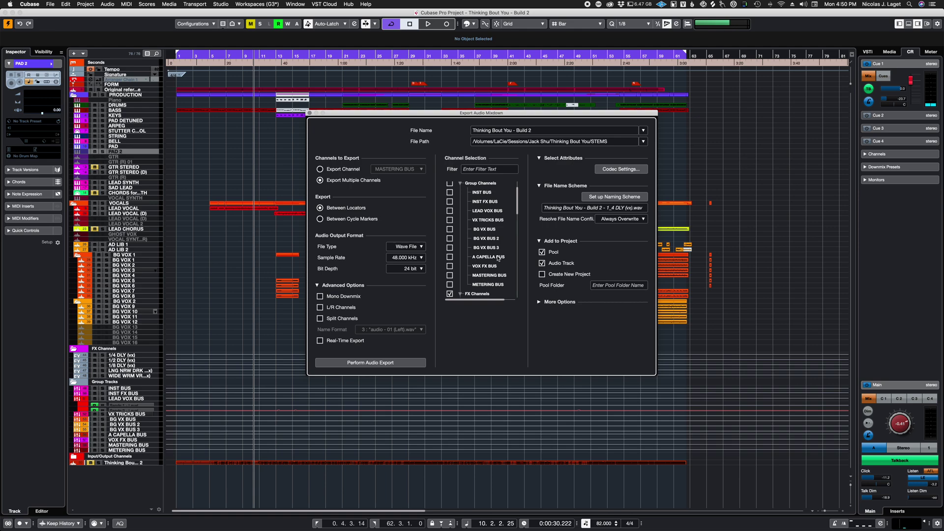
scroll(467, 223, "down", 1)
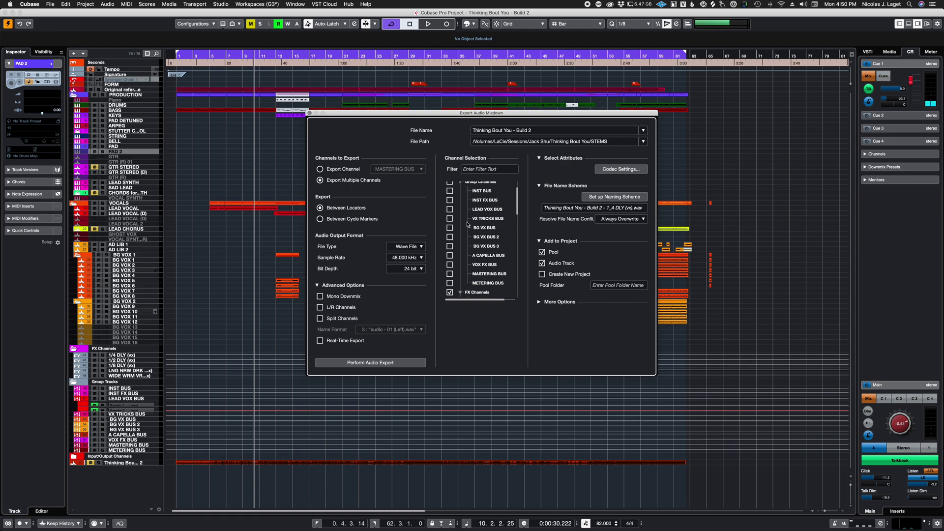
left_click_drag(514, 202, 516, 224)
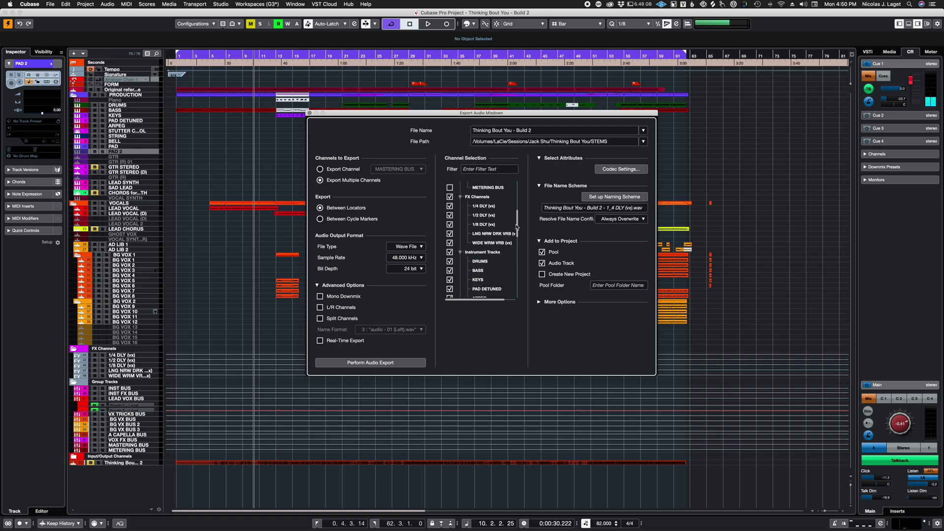
mouse_move(516, 227)
left_mouse_down()
mouse_move(517, 245)
mouse_move(521, 198)
mouse_move(521, 224)
left_mouse_up()
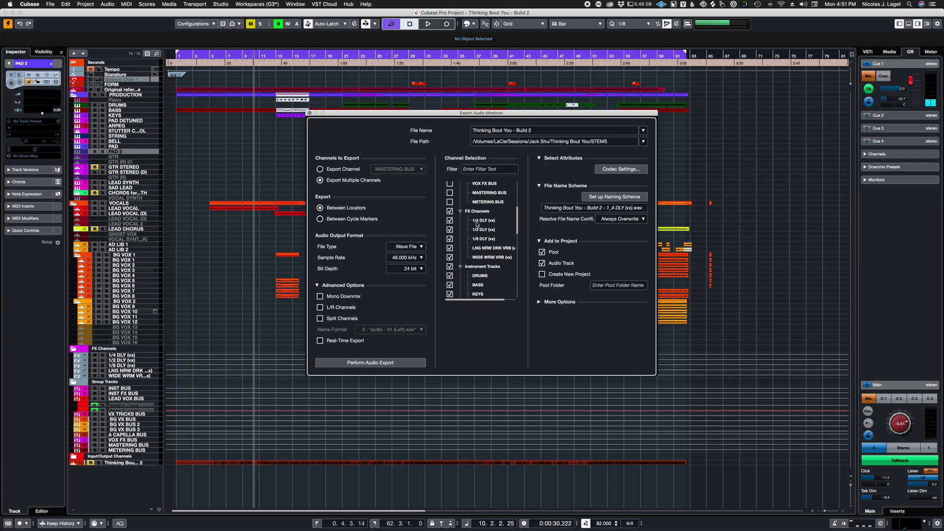
Enlarge the PAD 2 track and untick all Instrument Tracks in the export channel list
scroll(516, 221, "down", 5)
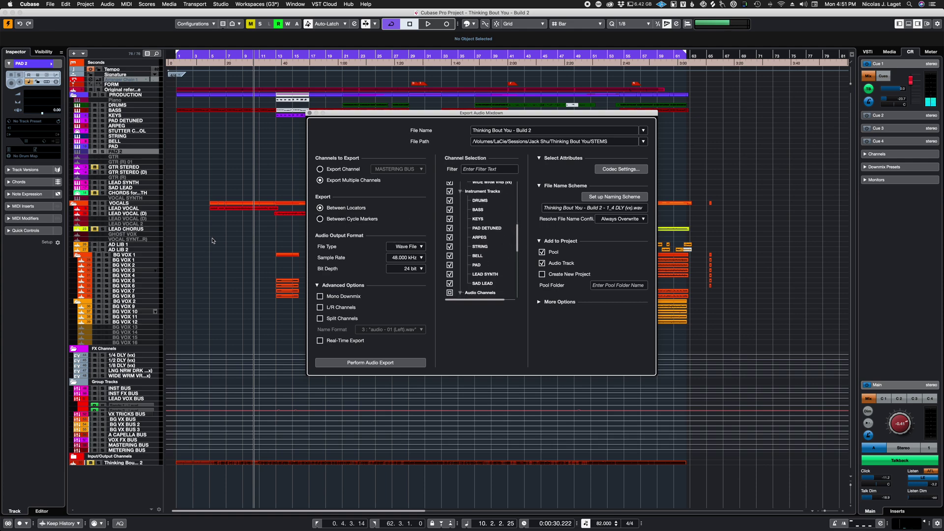
mouse_move(139, 154)
left_mouse_down()
mouse_move(105, 174)
mouse_move(134, 164)
left_mouse_up()
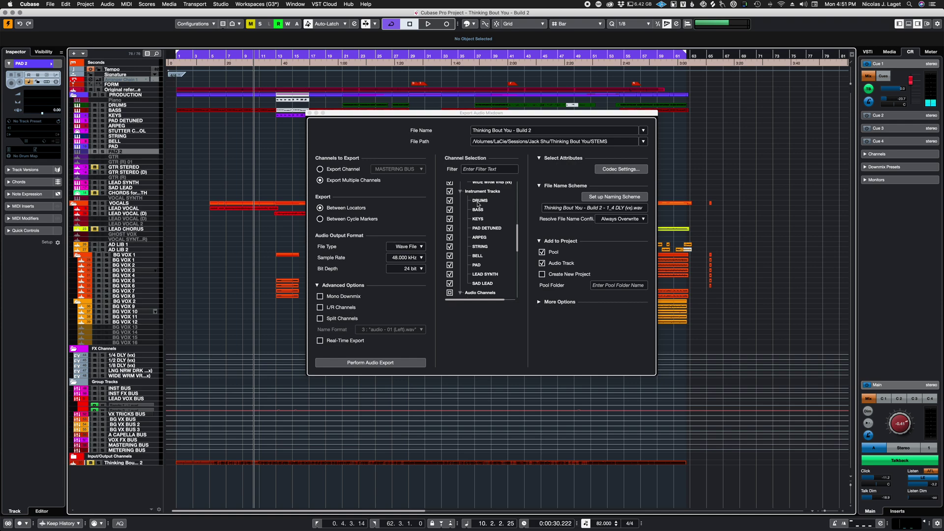
left_click(449, 191)
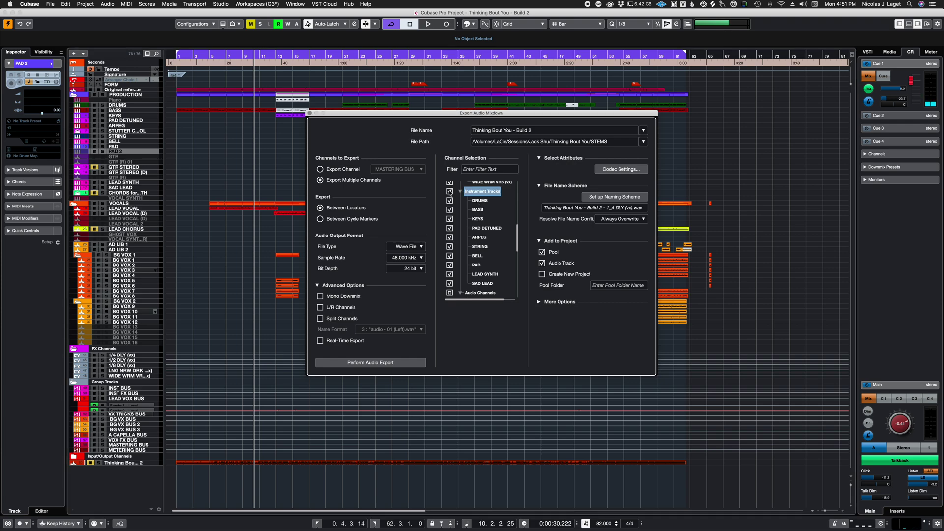
left_click_drag(518, 233, 460, 251)
Tick all Audio Channels for export, down through BG VOX 12
left_click(450, 224)
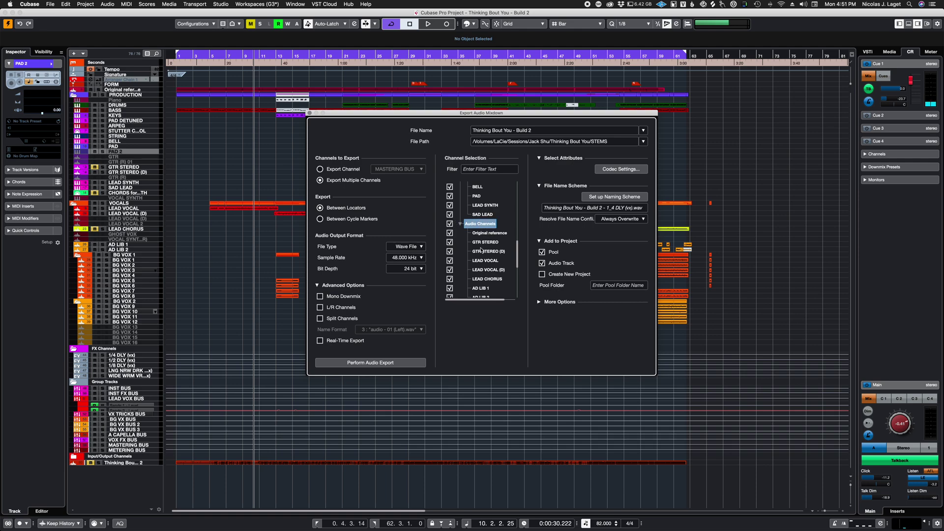
left_click(450, 223)
left_click(517, 244)
mouse_move(517, 244)
left_mouse_down()
mouse_move(517, 277)
mouse_move(513, 247)
left_mouse_up()
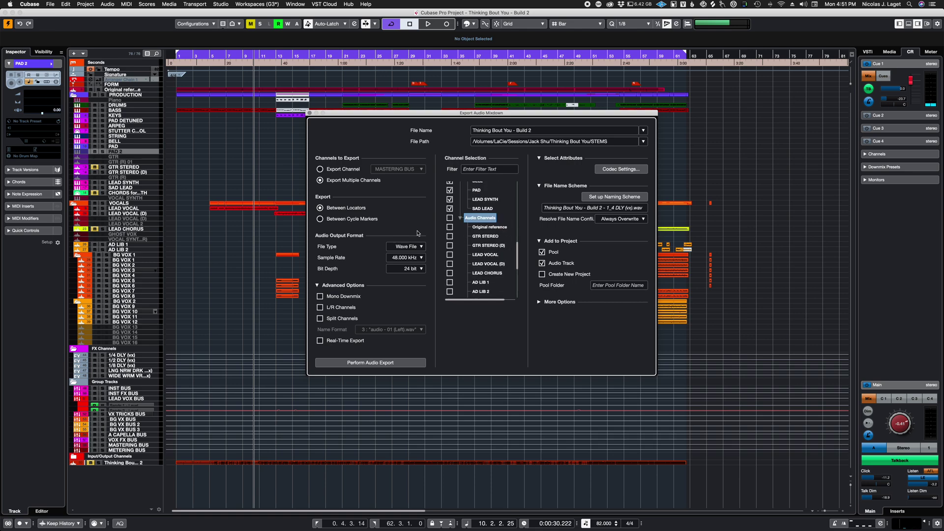
left_click(449, 218)
scroll(518, 249, "down", 5)
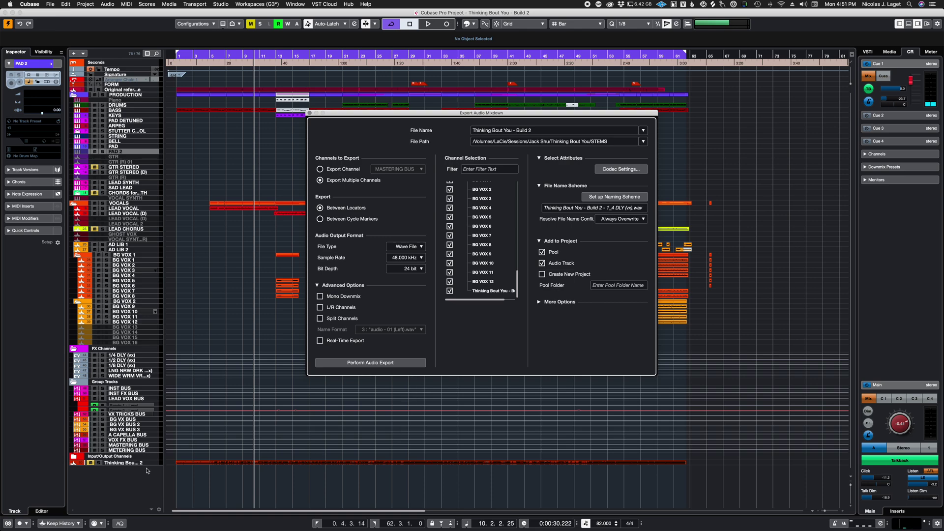
Enlarge the Thinking Bout You output track and disable it via its context menu
left_click_drag(146, 465, 146, 499)
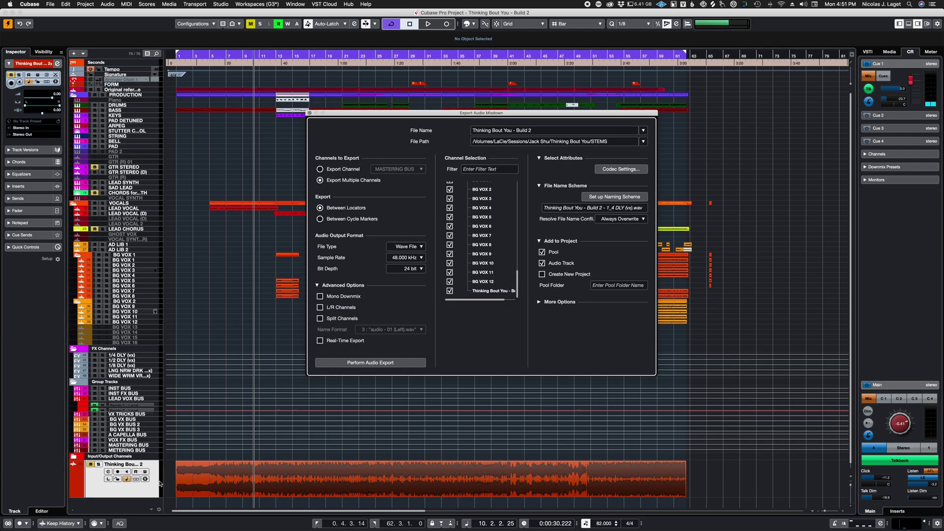
right_click(130, 486)
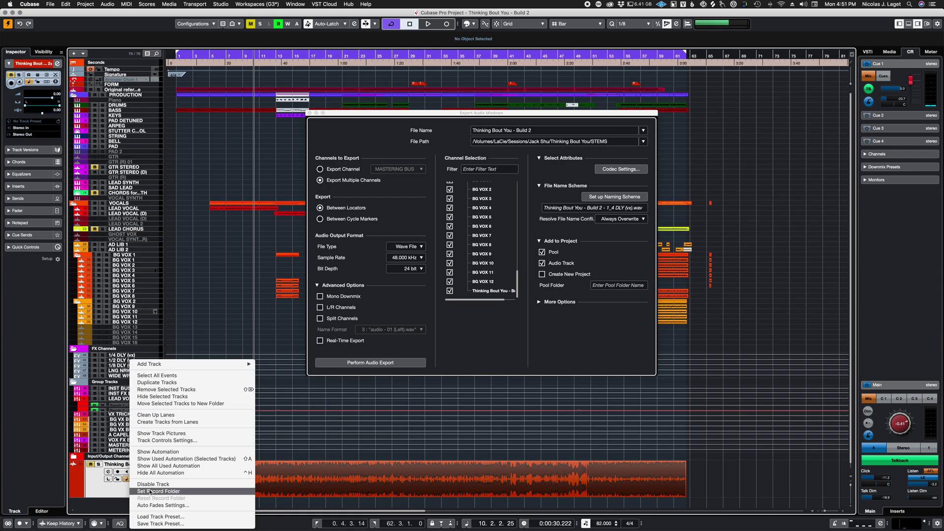
left_click(151, 485)
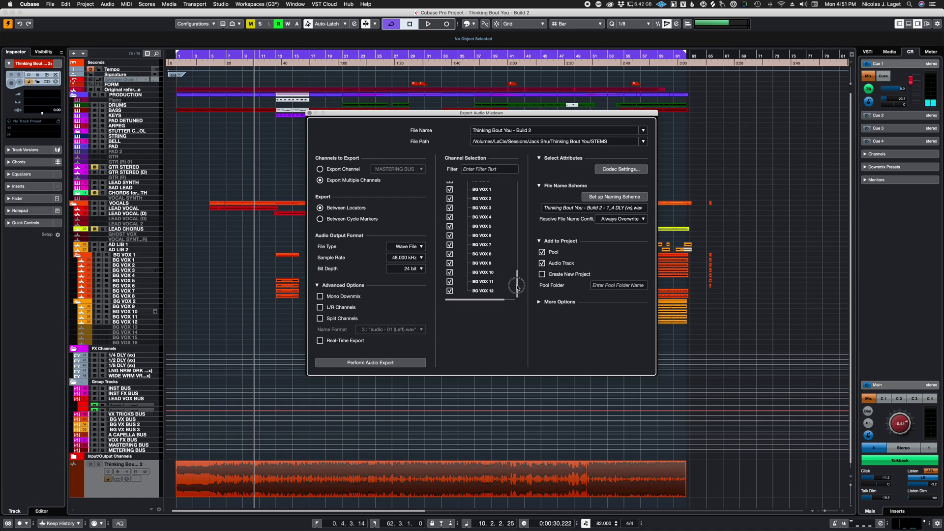
left_click(644, 143)
Choose a new export path and navigate to the Thinking Bout You project folder
left_click(654, 133)
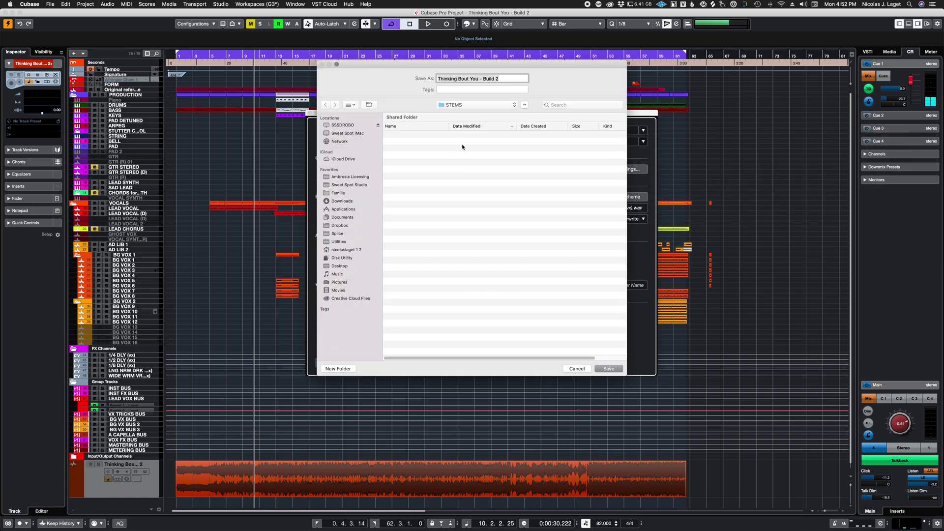
left_click(452, 105)
left_click(452, 106)
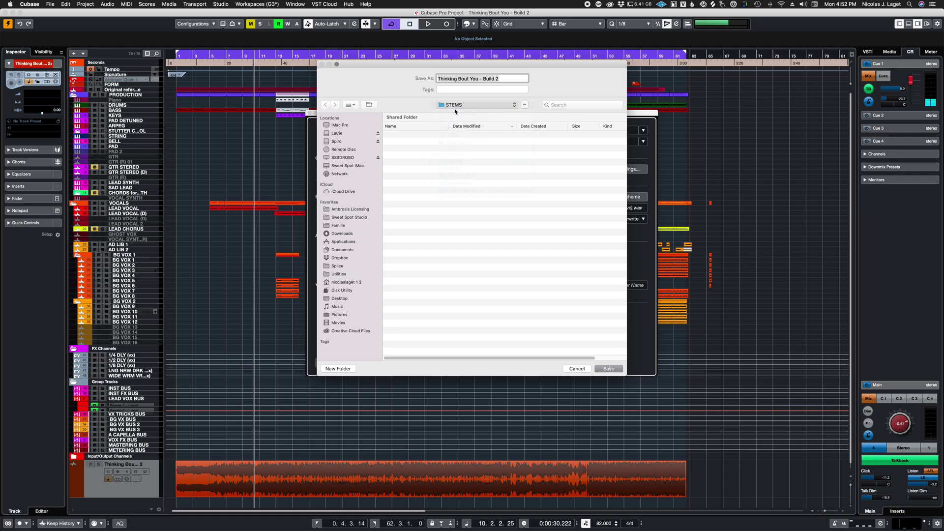
left_click(452, 105)
left_click(453, 112)
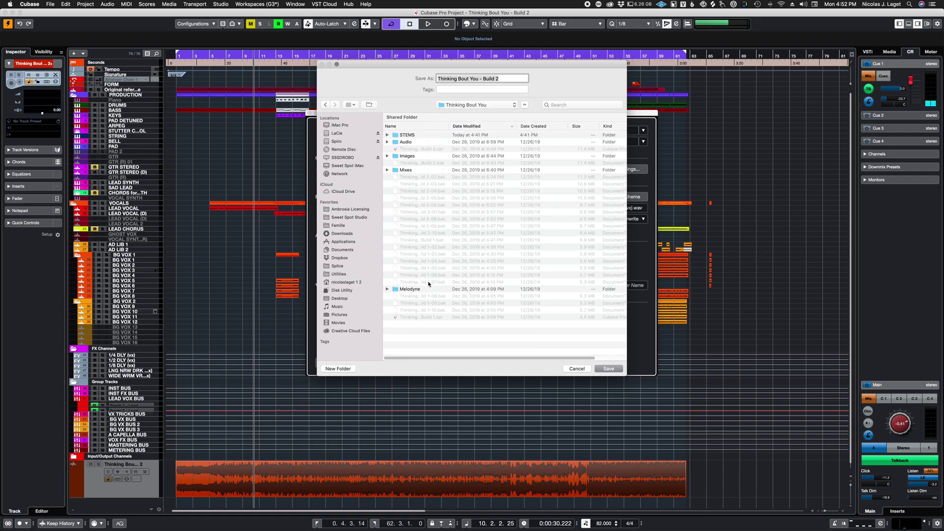
Open the STEMS folder there and confirm it as the export destination
left_click(396, 170)
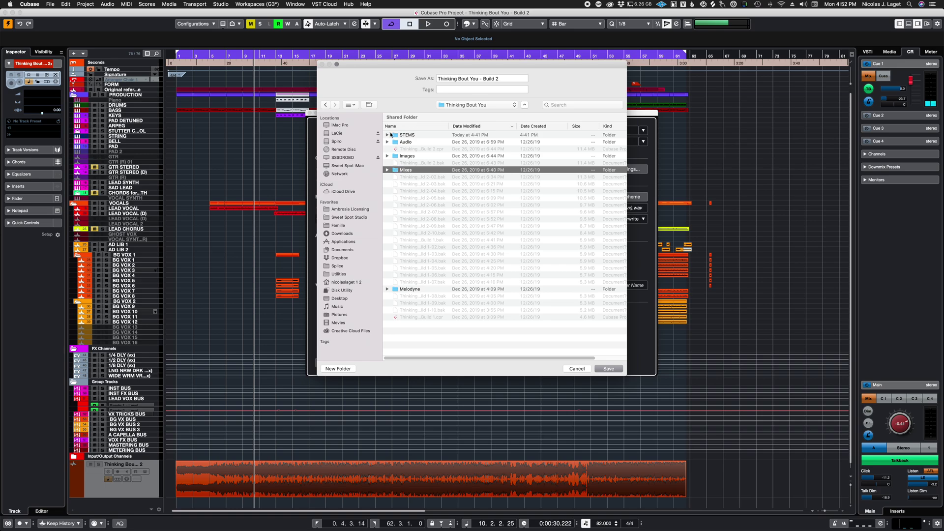
left_click(404, 136)
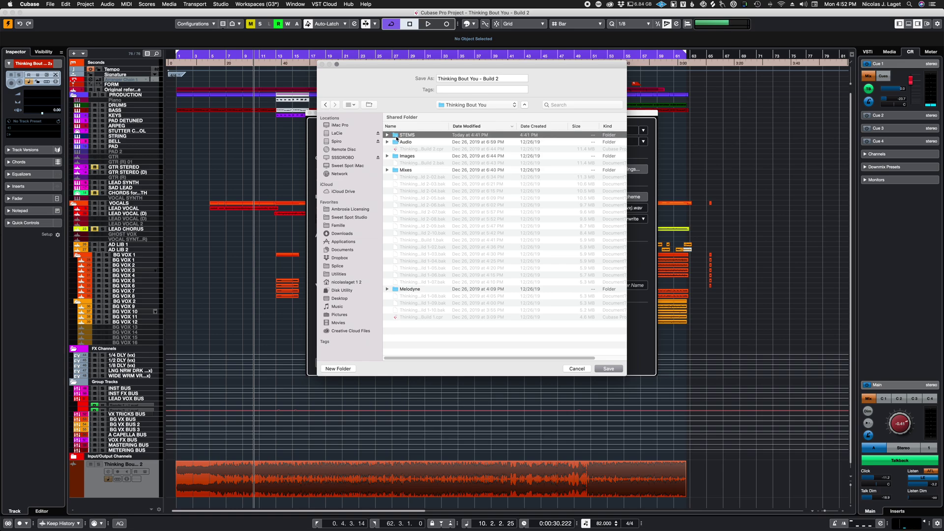
double_click(396, 135)
left_click(607, 369)
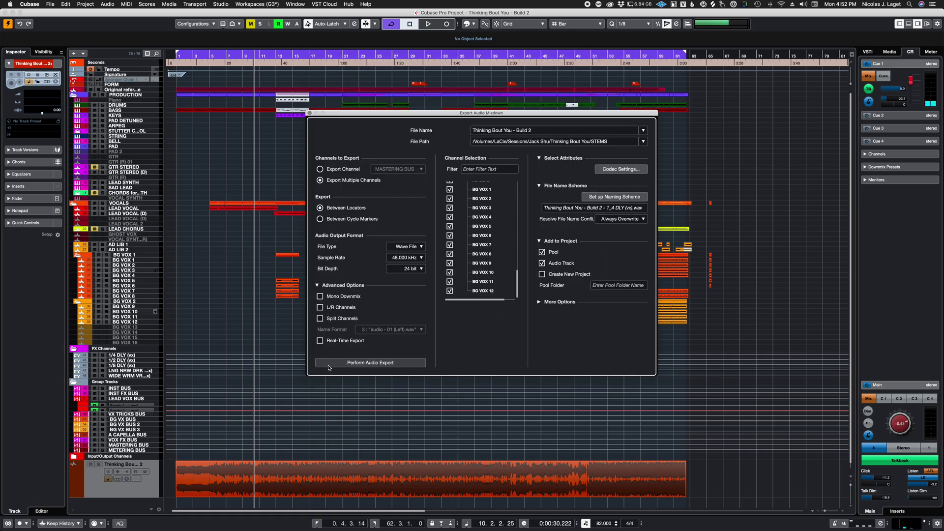
left_click(243, 261)
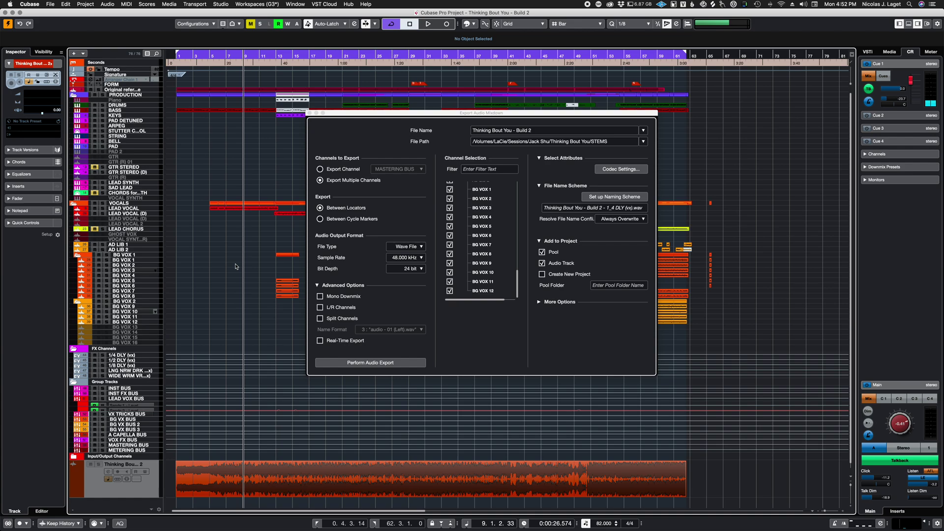
key("shift+s")
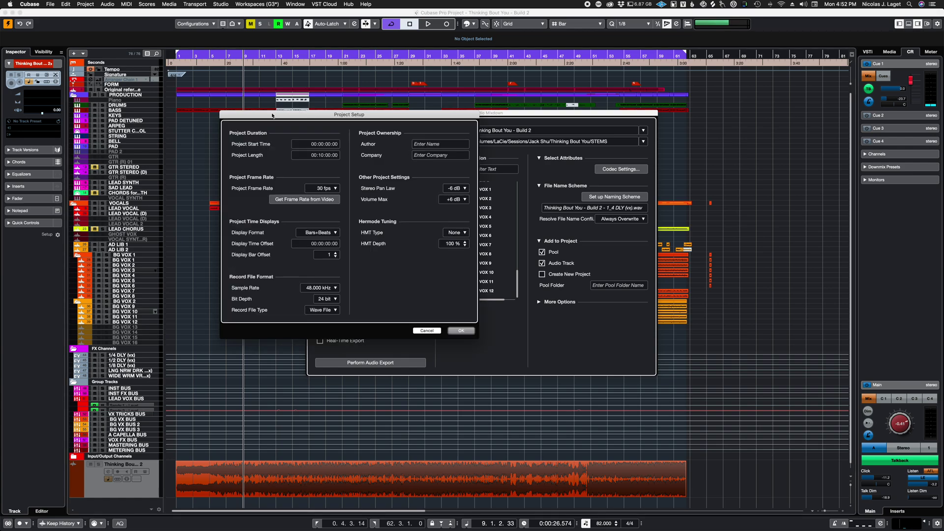
left_click_drag(293, 115, 313, 114)
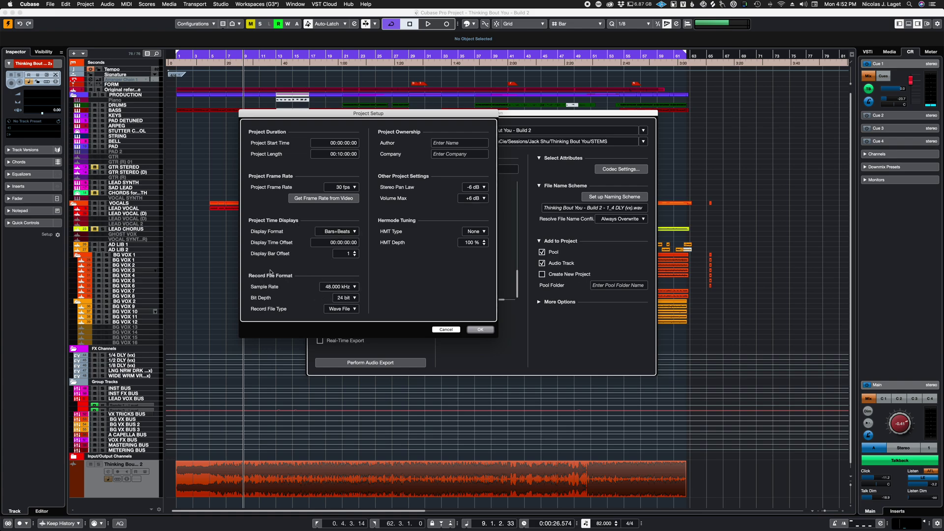
left_click(340, 286)
left_click(340, 287)
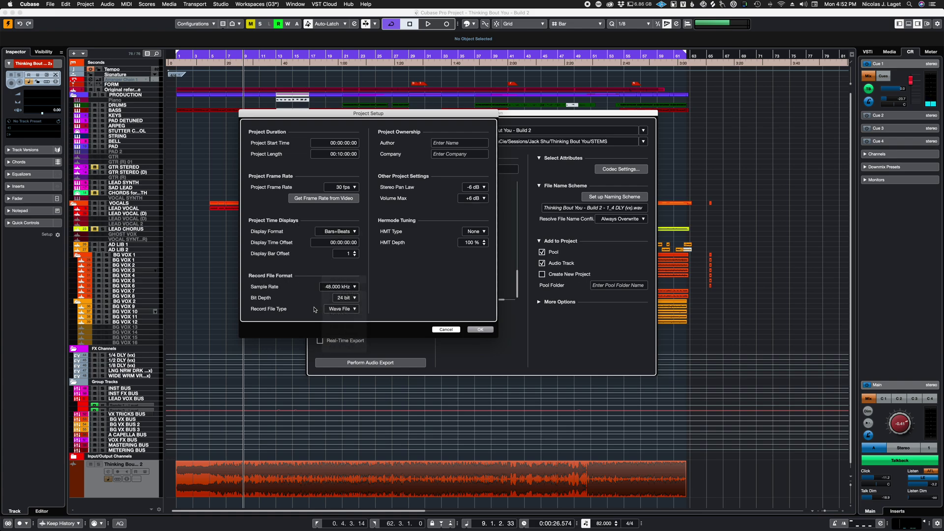
left_click(345, 298)
left_click(344, 299)
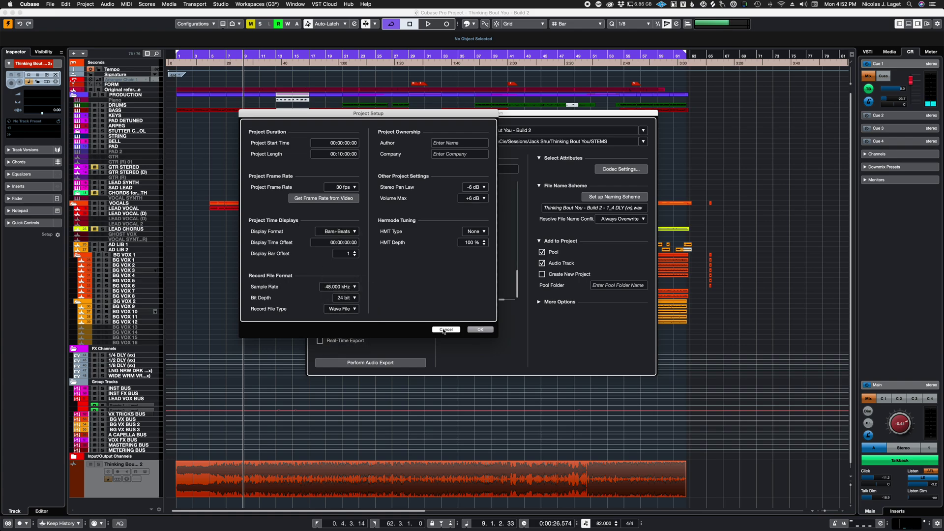
left_click(445, 329)
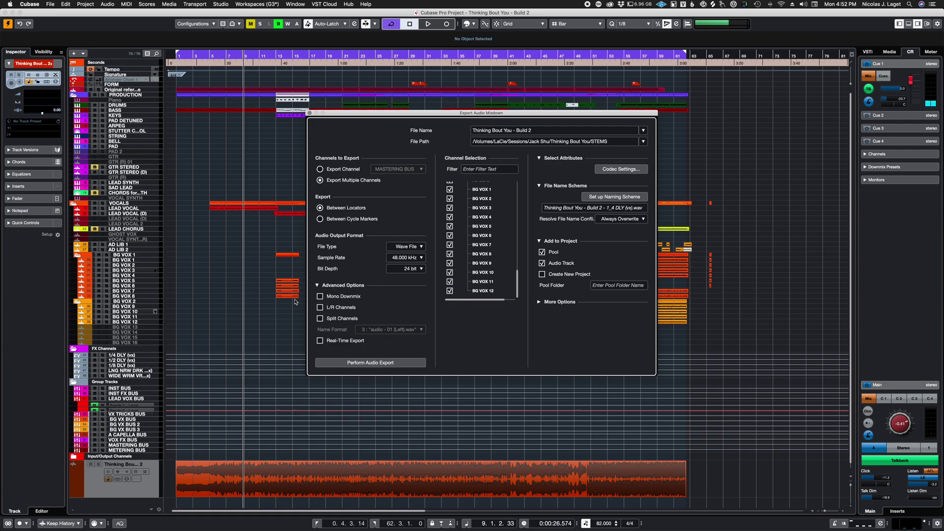
left_click(320, 297)
mouse_move(519, 280)
left_mouse_down()
mouse_move(517, 271)
mouse_move(514, 295)
mouse_move(514, 269)
mouse_move(515, 280)
left_mouse_up()
left_click_drag(359, 115, 486, 162)
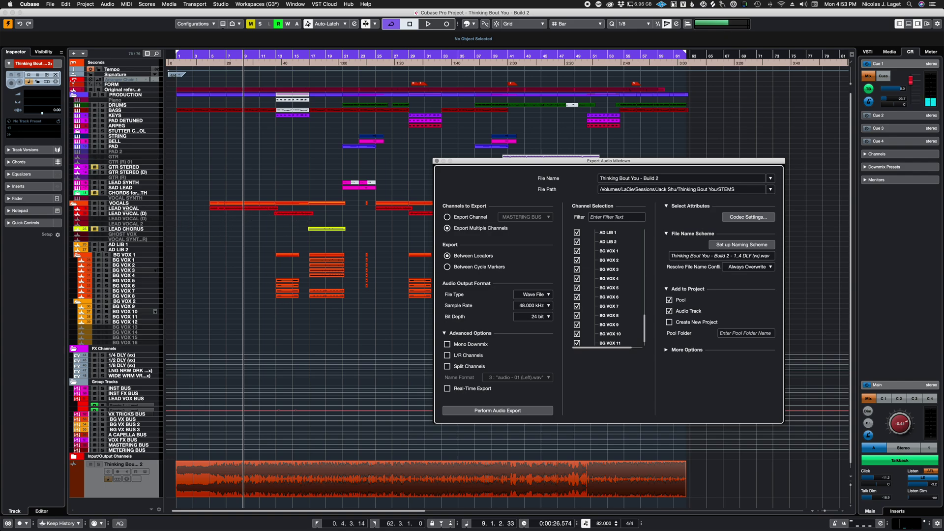
left_click(125, 209)
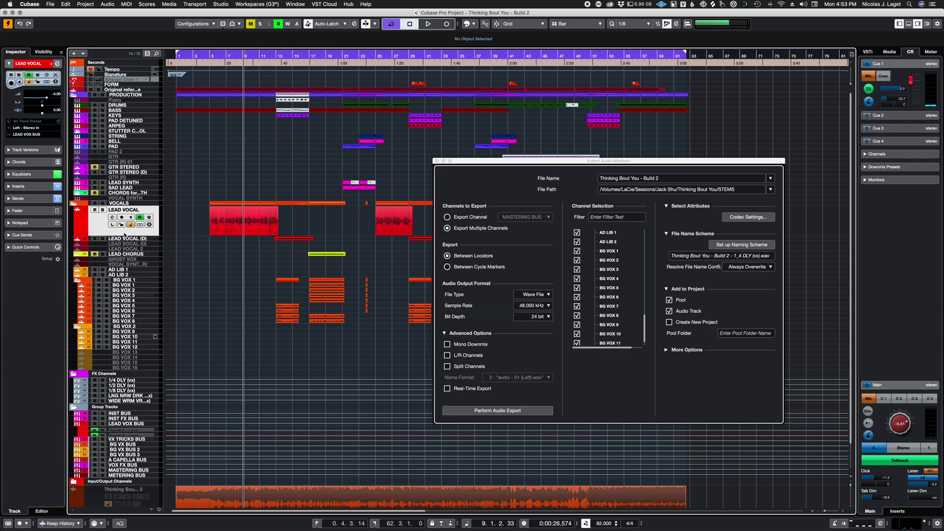
left_click_drag(125, 236, 124, 212)
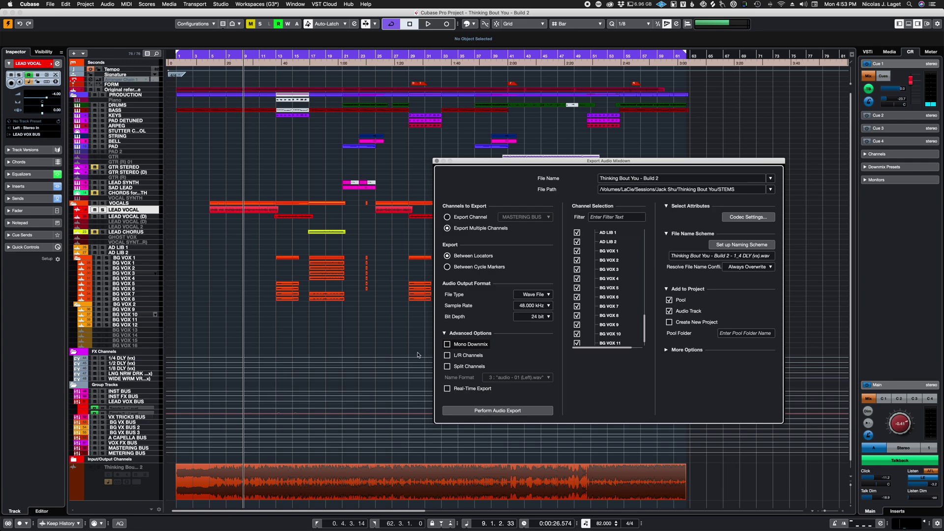
left_click(447, 345)
left_click(447, 344)
left_click_drag(466, 164, 345, 136)
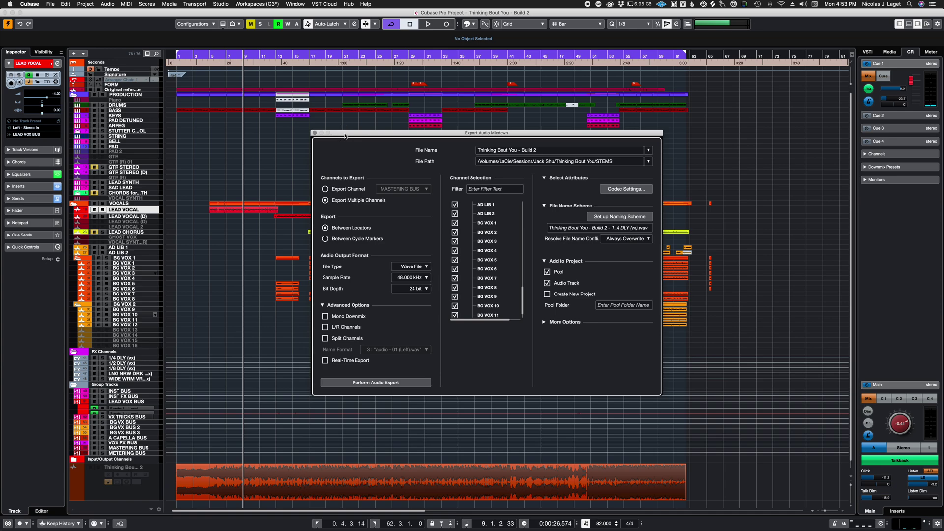